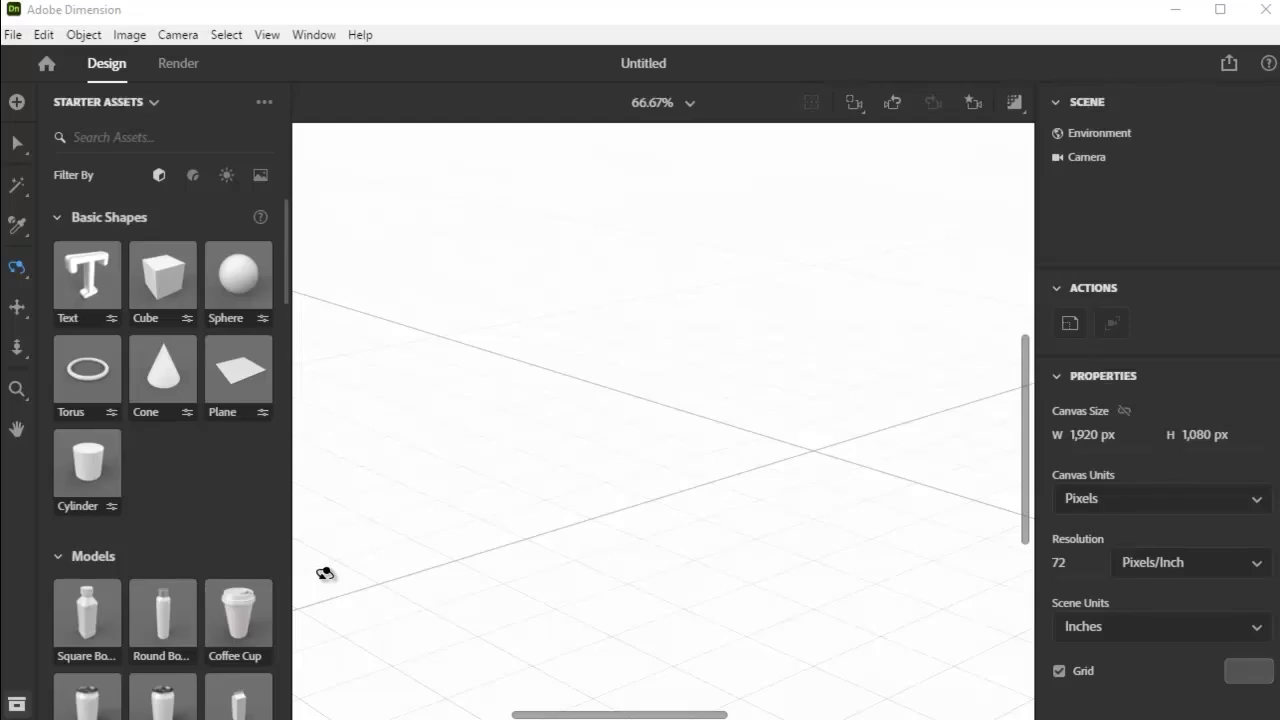
Import the body 3D model into the empty scene.
left_click(12, 35)
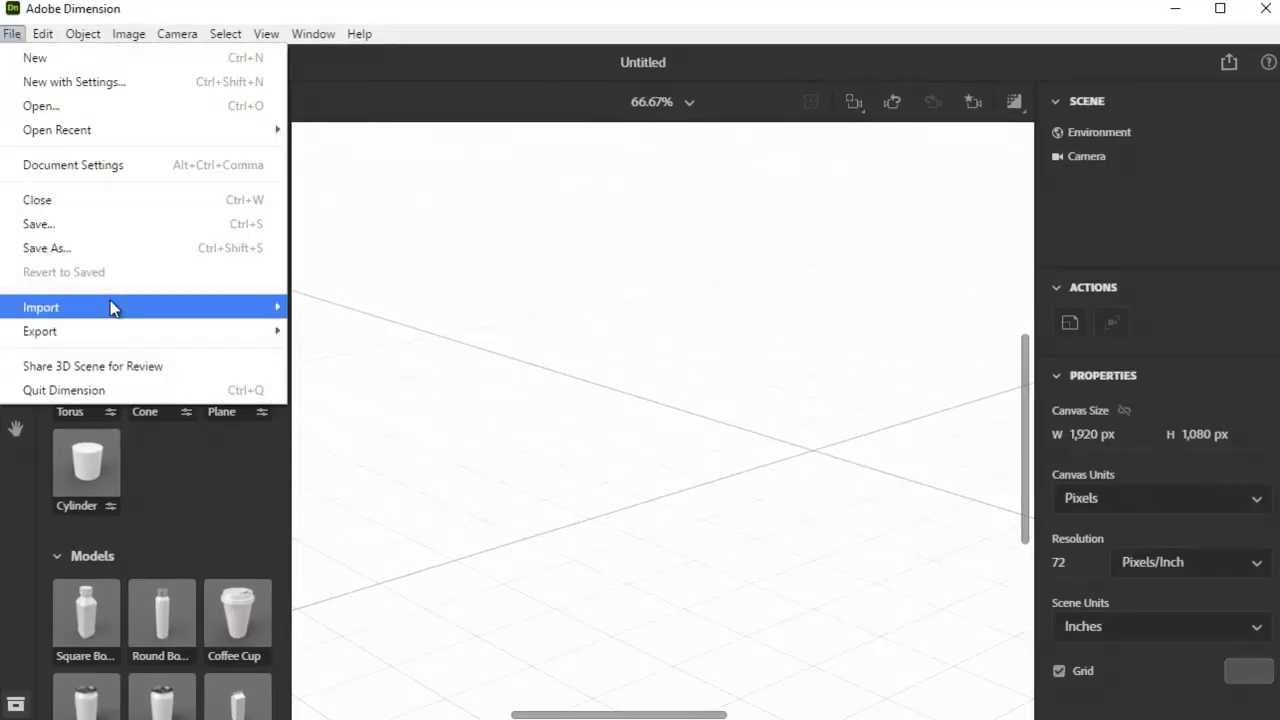
left_click(385, 312)
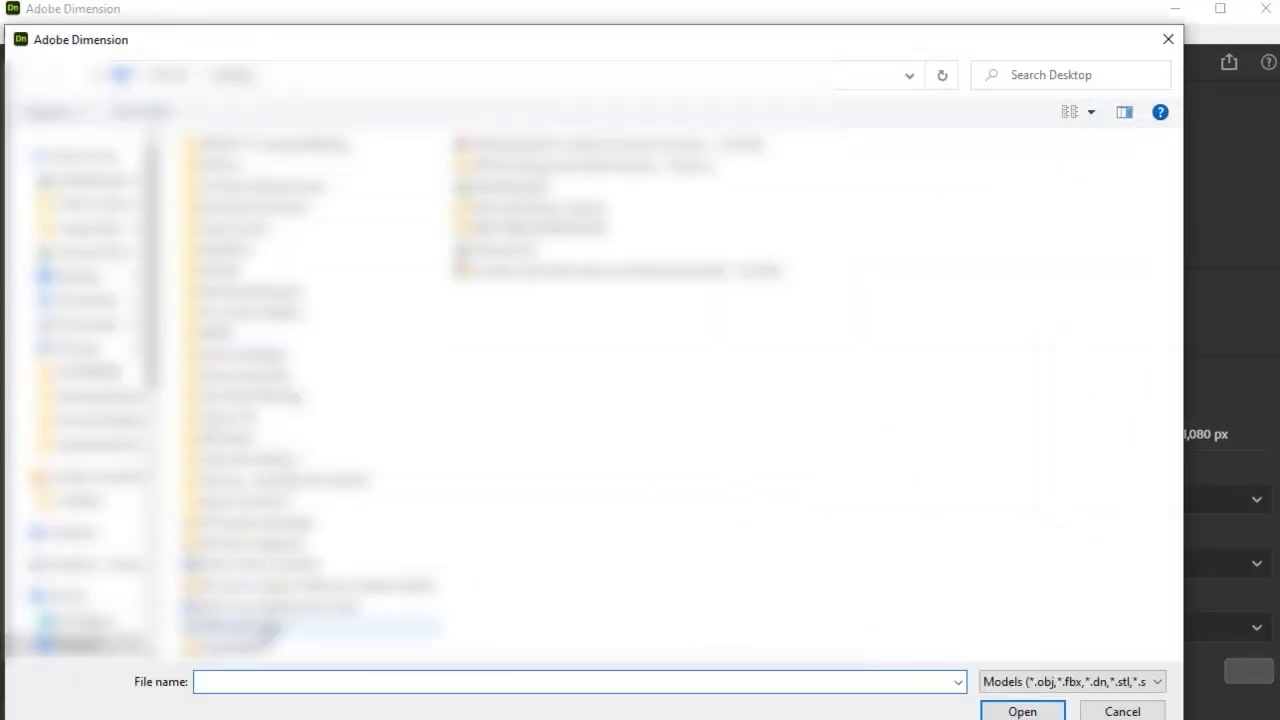
left_click(1020, 711)
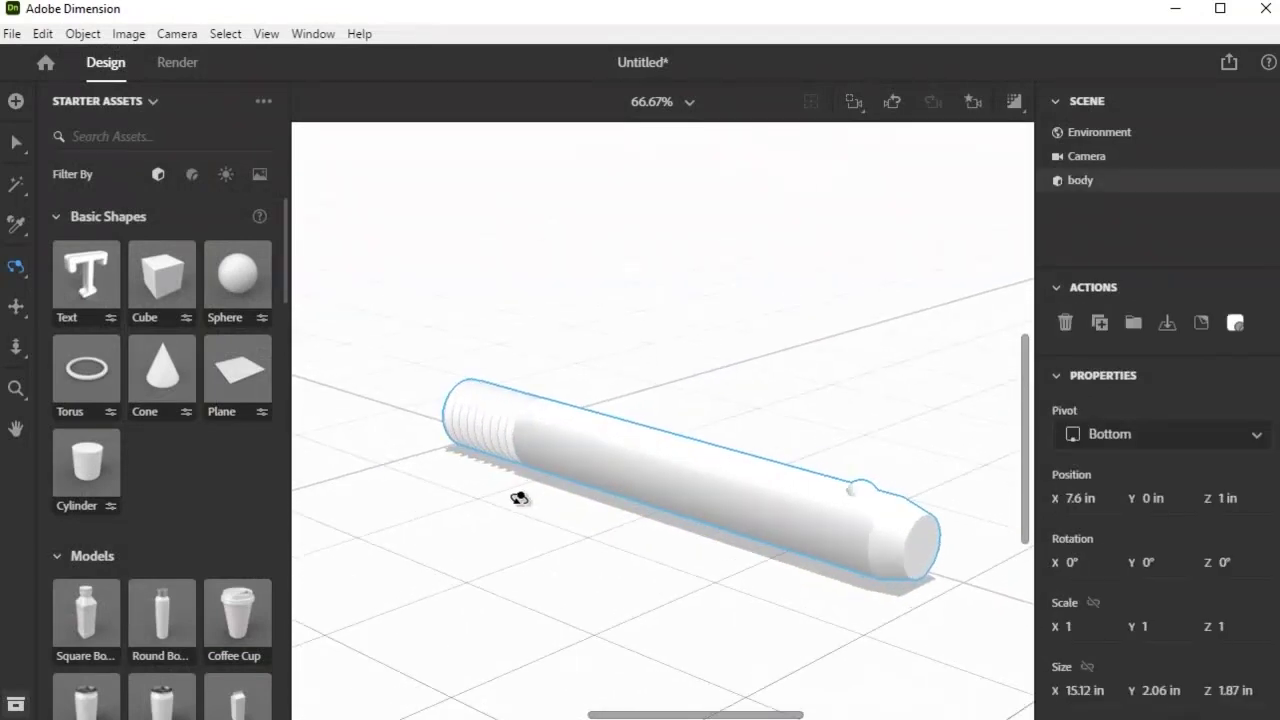
Apply the Brass material from the starter assets to the body model.
left_click_drag(658, 418, 662, 352)
left_click(487, 470)
left_click_drag(410, 420, 503, 489)
left_click(187, 176)
scroll(161, 381, "down", 10)
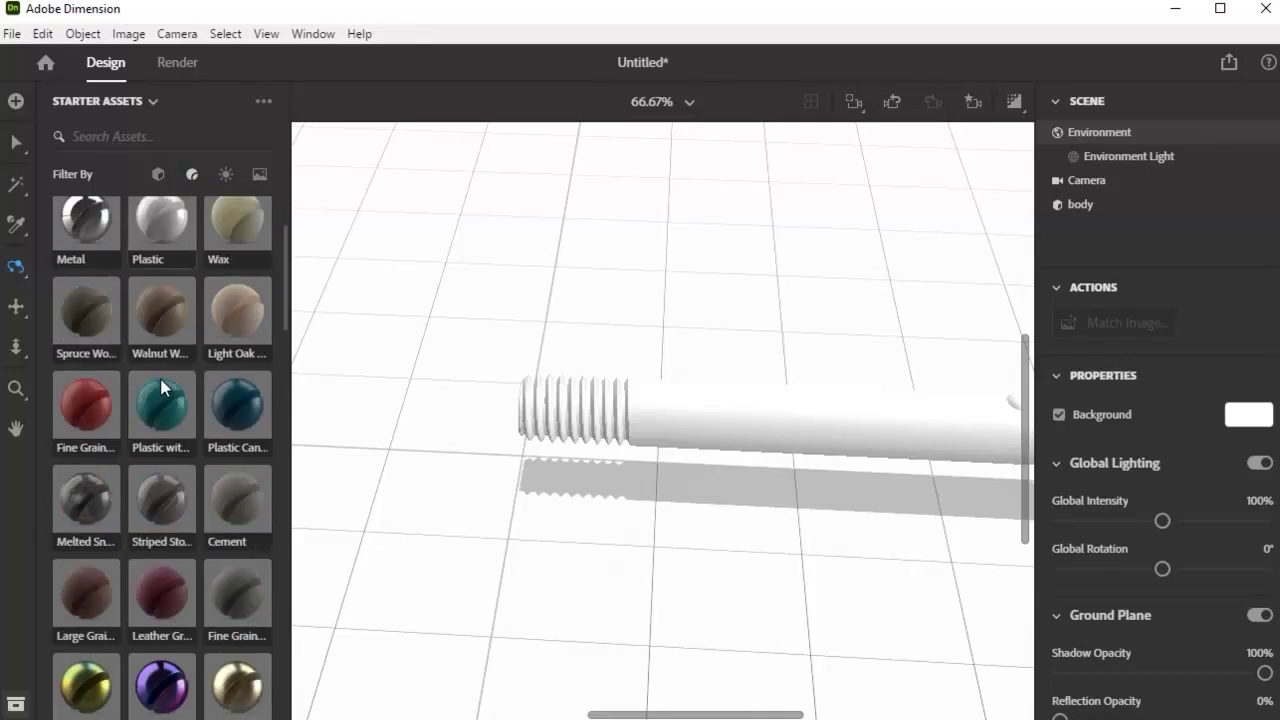
scroll(161, 381, "down", 10)
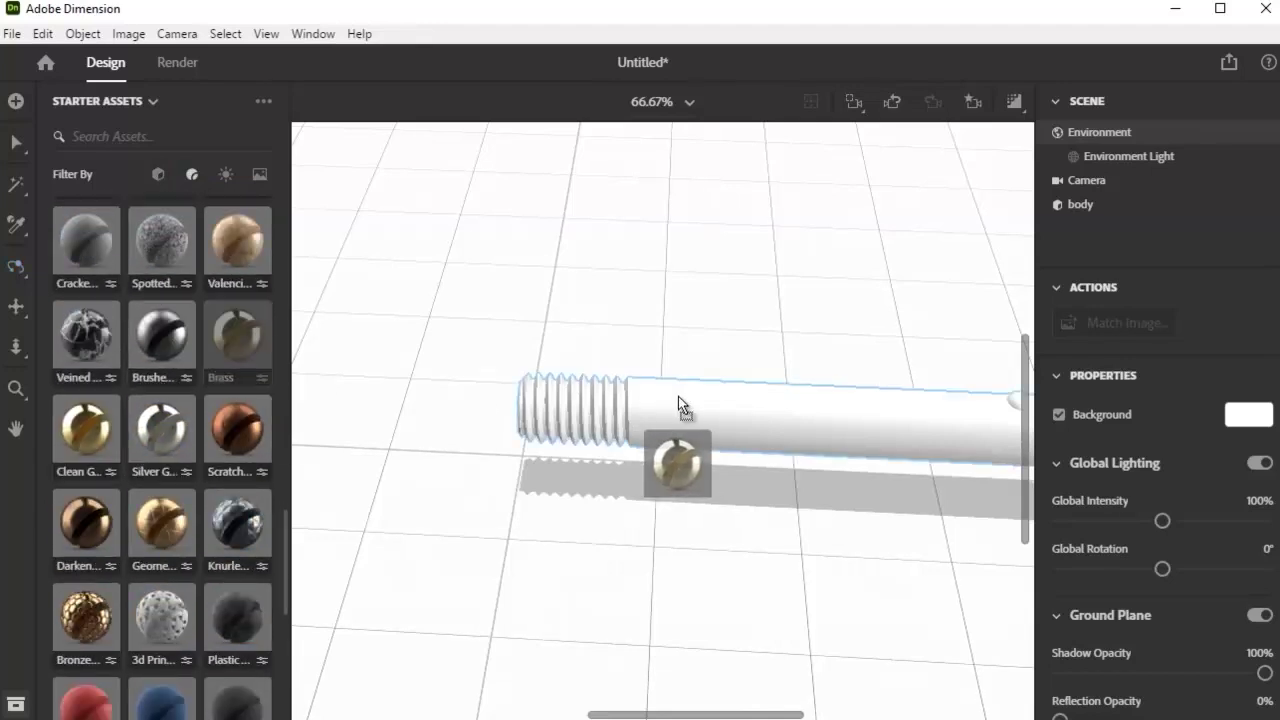
left_click_drag(690, 399, 512, 392)
Set the Horizontal Gradient image as the scene's background.
left_click(259, 176)
scroll(226, 237, "up", 10)
left_click_drag(195, 452, 572, 516)
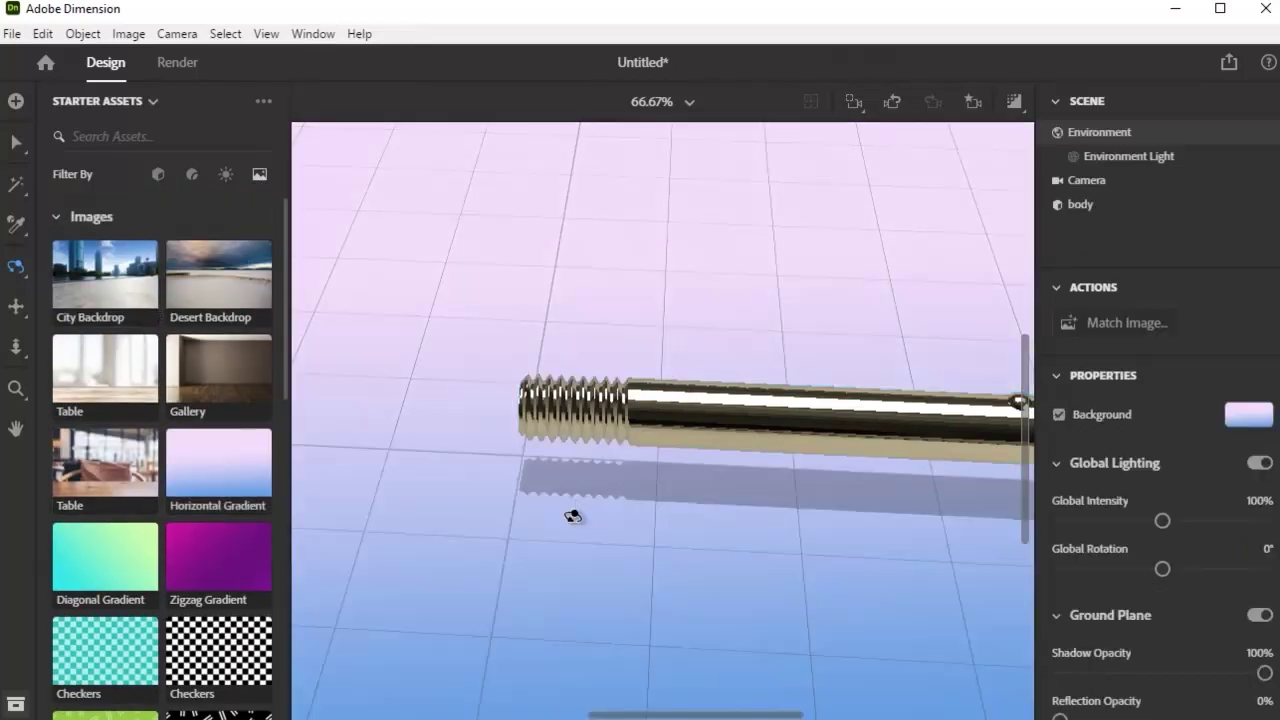
left_click_drag(773, 530, 604, 400)
scroll(604, 398, "up", 5)
left_click_drag(662, 451, 971, 334)
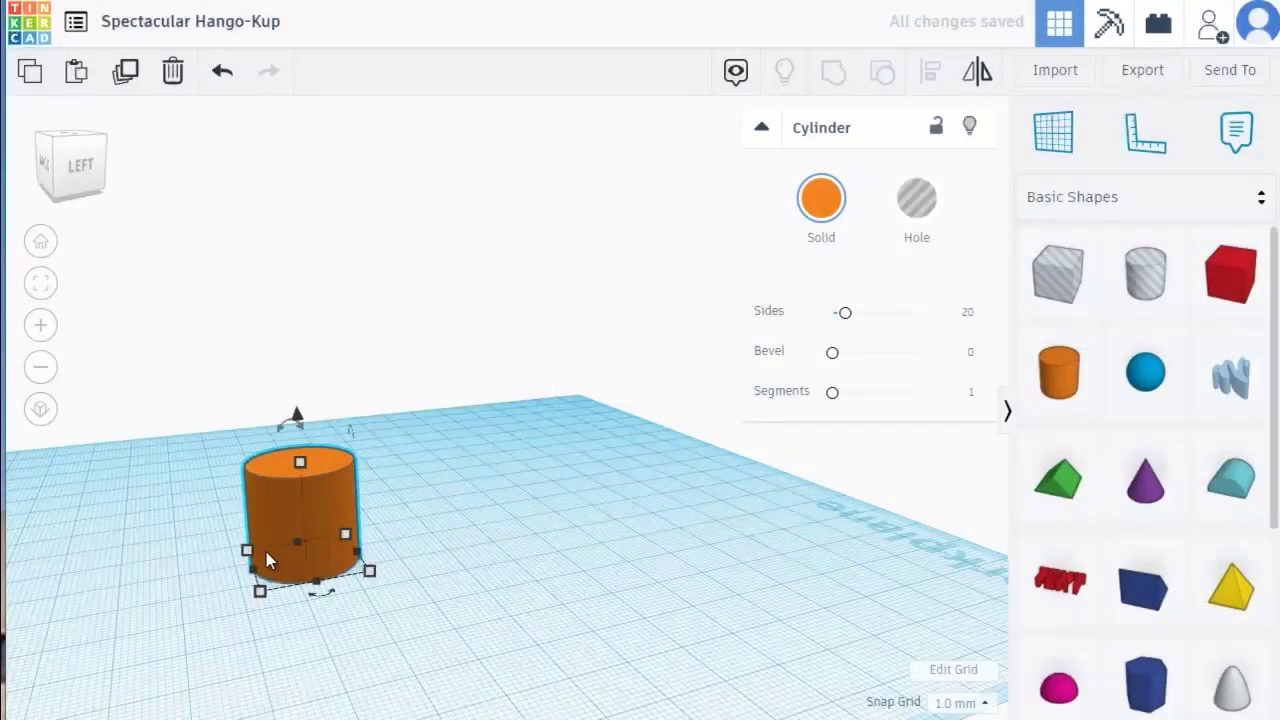
In Tinkercad, rotate the orange cylinder onto its side and stretch it lengthwise into a long horizontal rod.
scroll(266, 553, "up", 3)
scroll(136, 616, "down", 4)
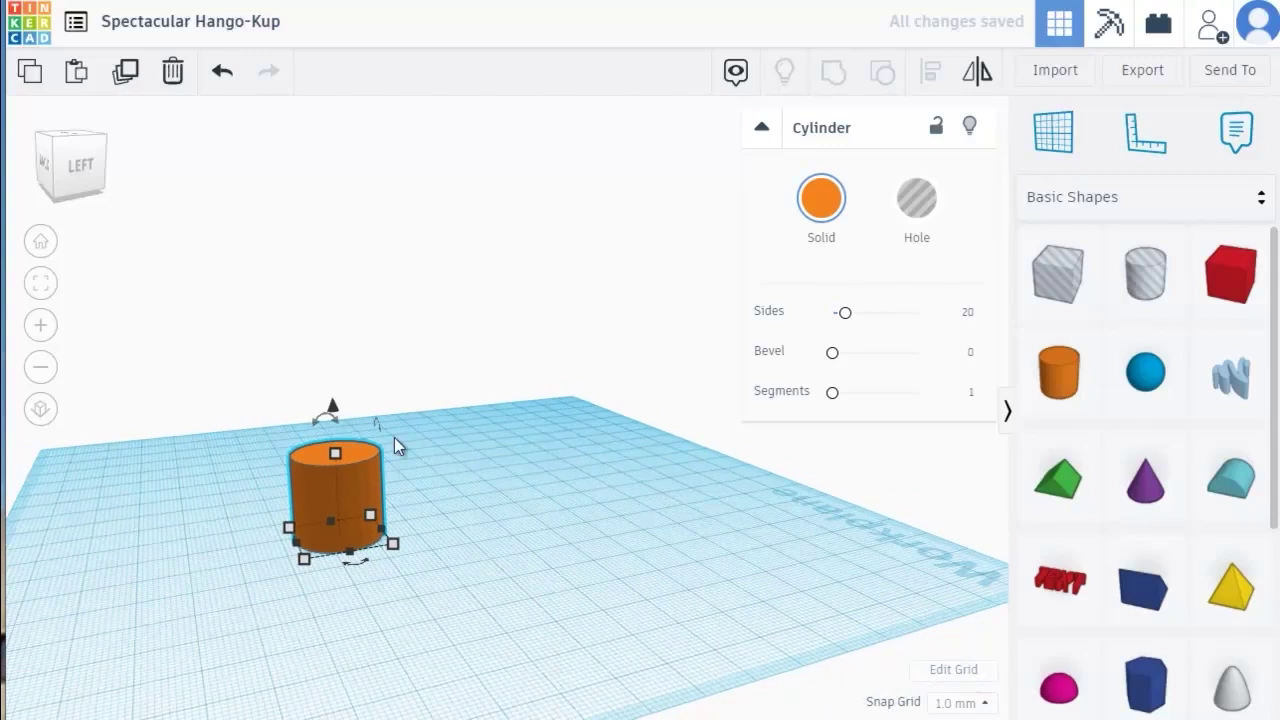
left_click_drag(315, 428, 437, 456)
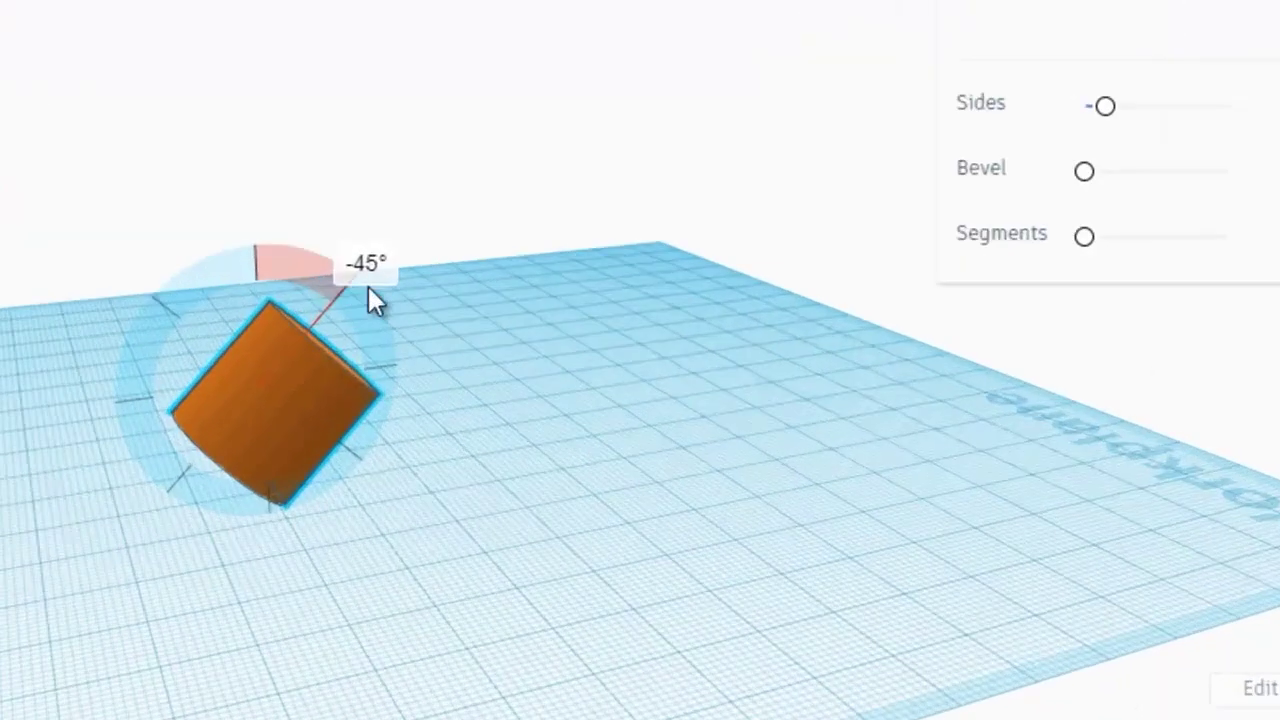
left_click_drag(334, 417, 506, 403)
key("ctrl+z")
left_click_drag(331, 418, 812, 355)
left_click_drag(109, 457, 5, 470)
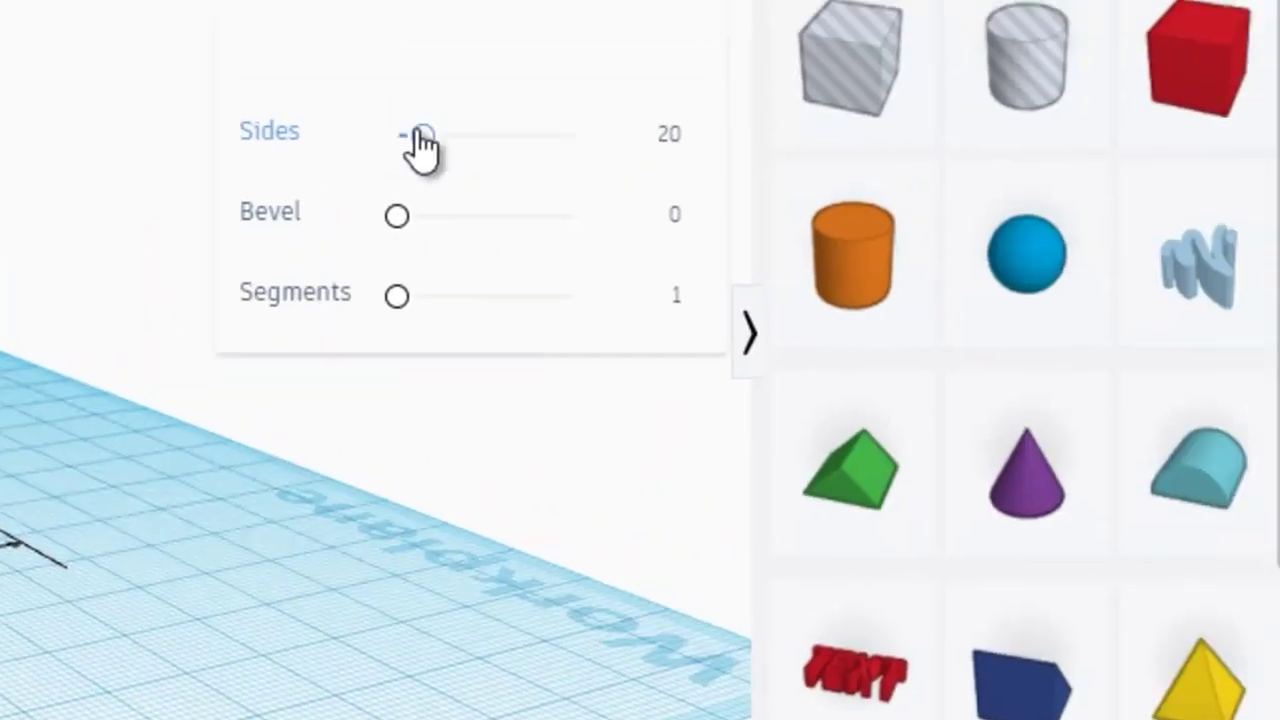
Set the rod's sides to 64 and bevel to 0.47, and raise it above the workplane.
left_click_drag(417, 149, 681, 136)
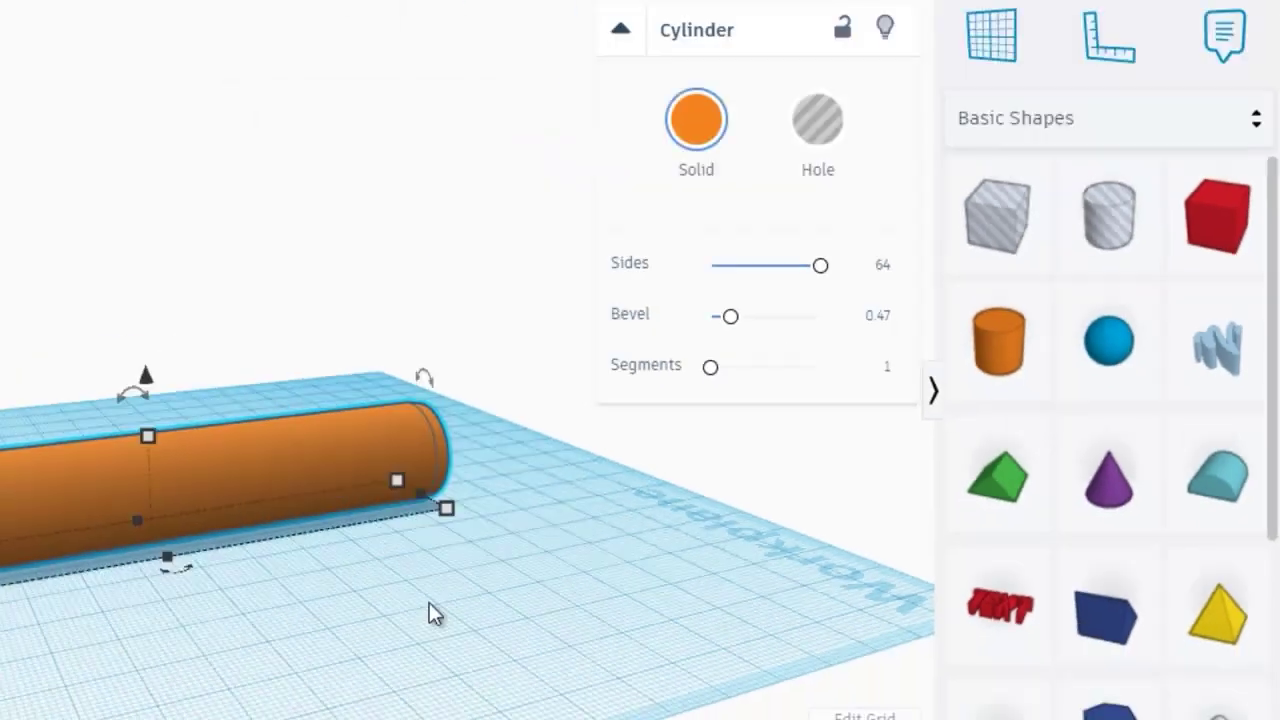
left_click(611, 578)
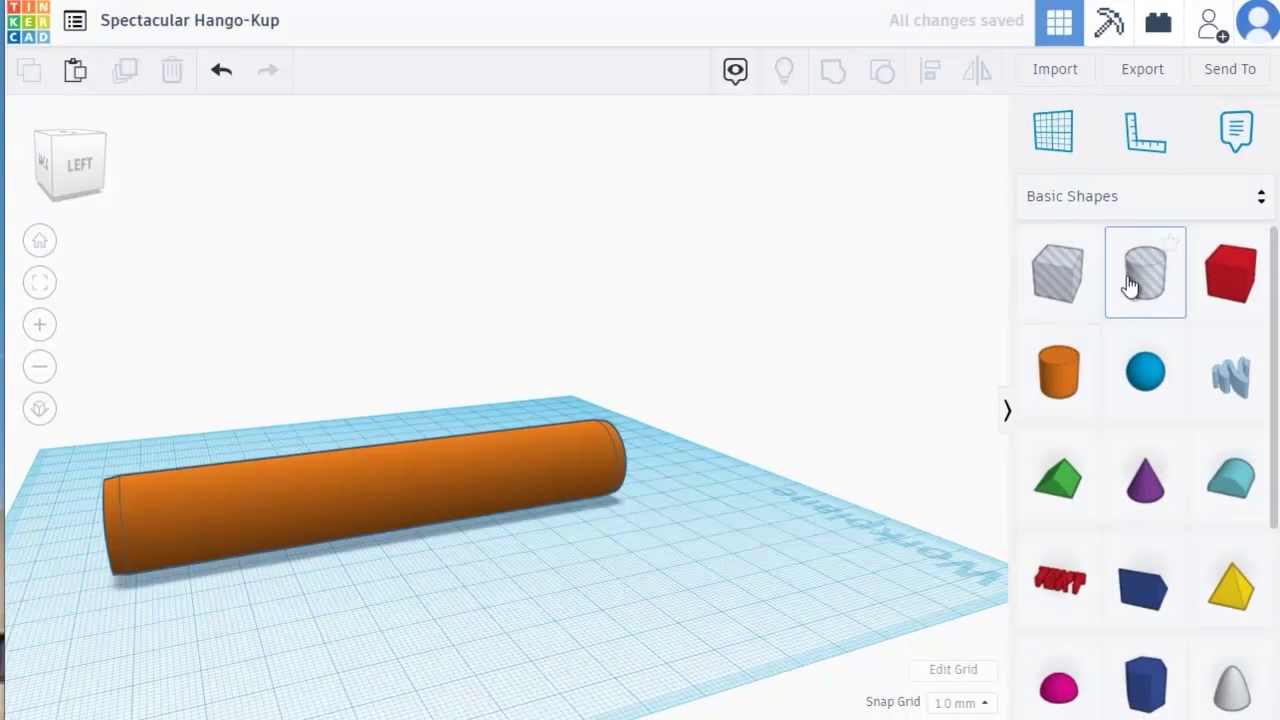
left_click(390, 440)
left_click_drag(390, 400, 386, 360)
left_click(486, 543)
Place a cylinder hole in front of the rod's end, tip it 90° onto its side and turn it -90° to face the rod.
left_click_drag(1117, 295, 558, 566)
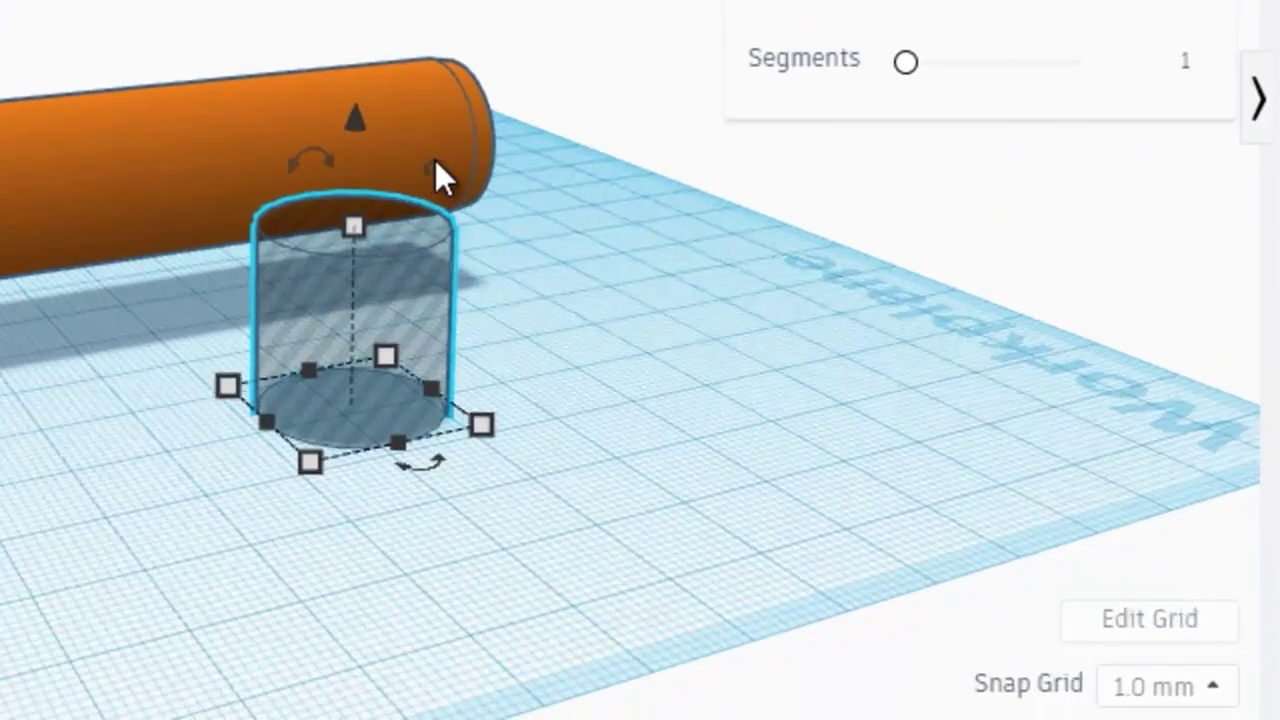
left_click_drag(315, 153, 134, 303)
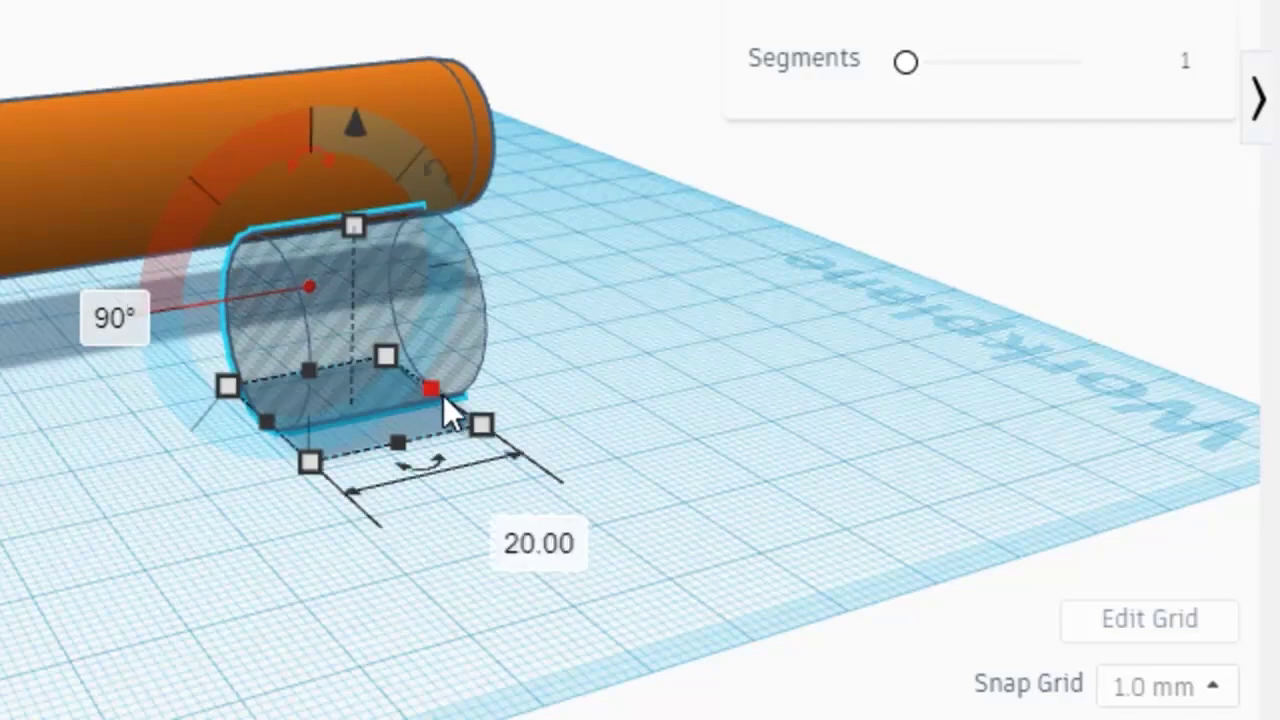
left_click_drag(427, 465, 368, 436)
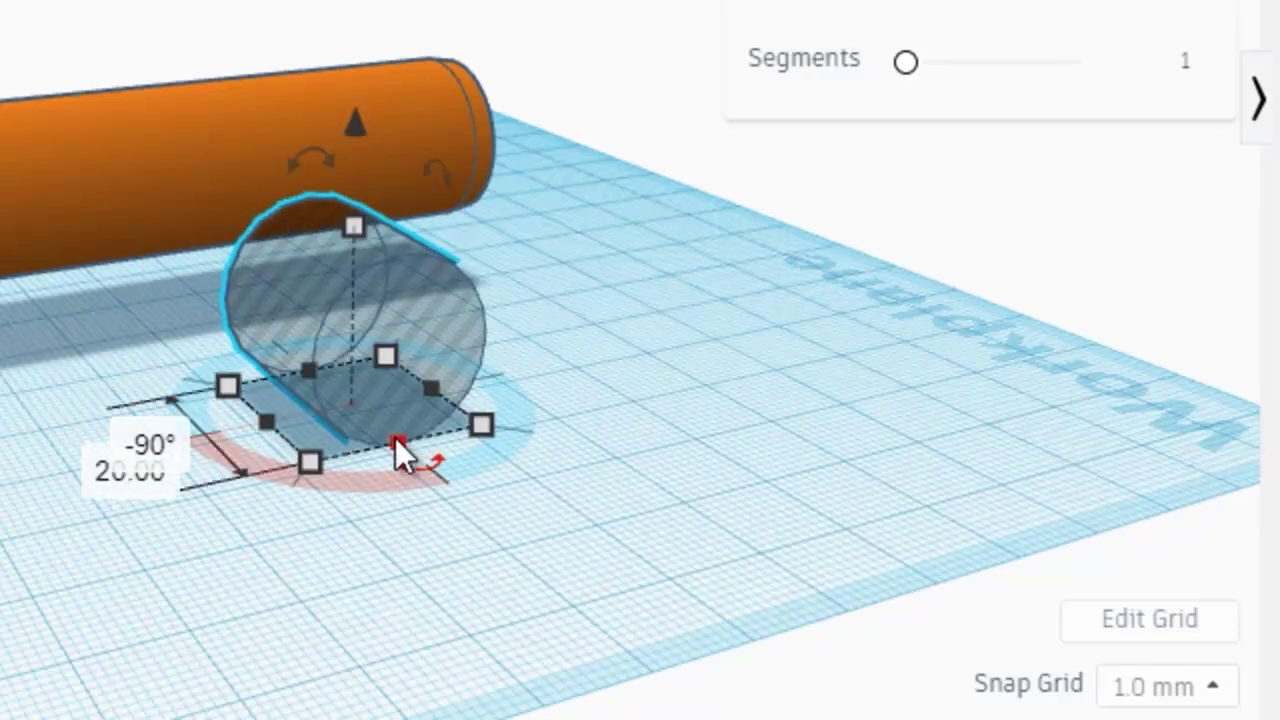
Make the hole cylinder narrower and longer, and raise it off the workplane.
left_click_drag(483, 427, 445, 568)
left_click_drag(417, 504, 515, 421)
left_click_drag(462, 226, 484, 140)
Align the hole cylinder and the rod on their vertical centres.
left_click(160, 150, "shift")
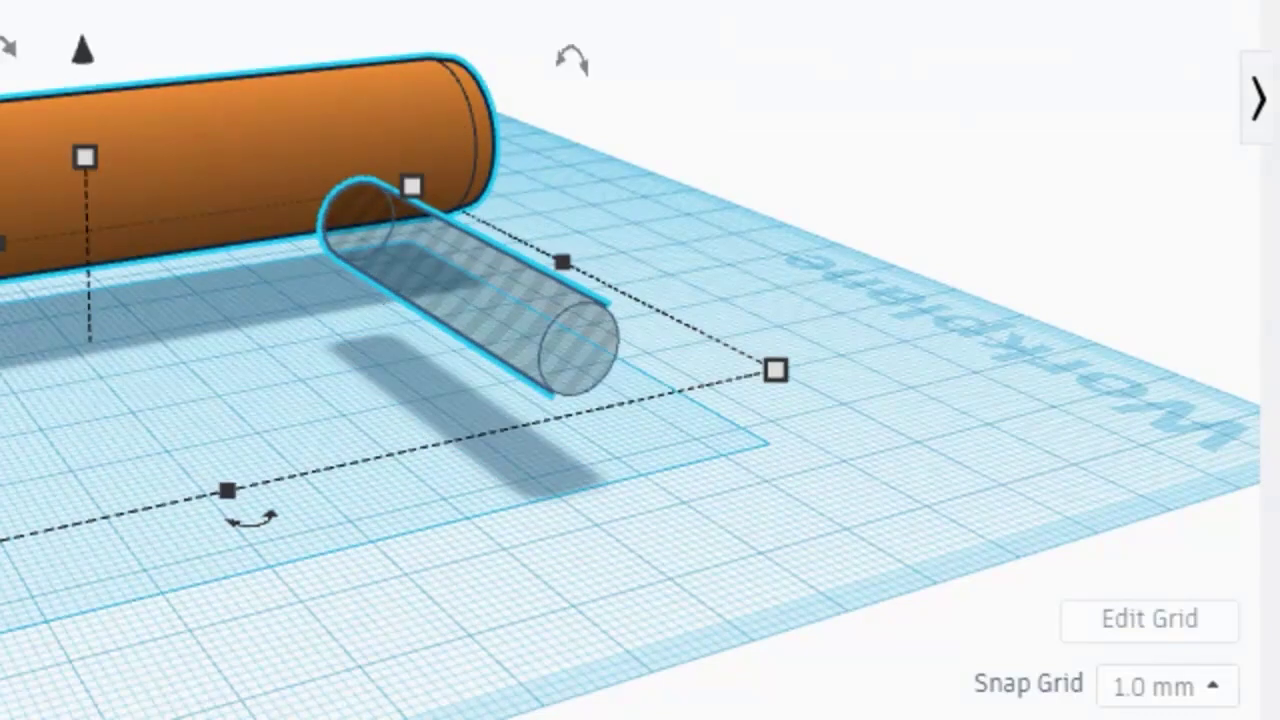
key("l")
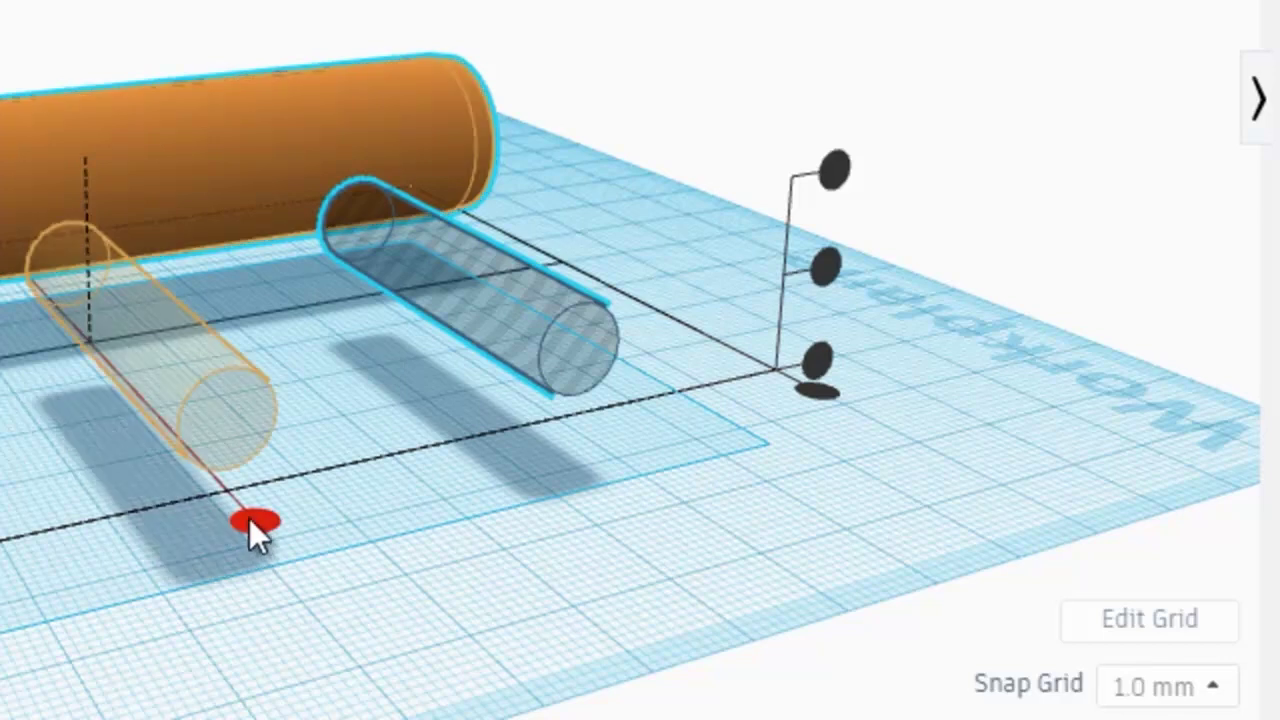
left_click(828, 266)
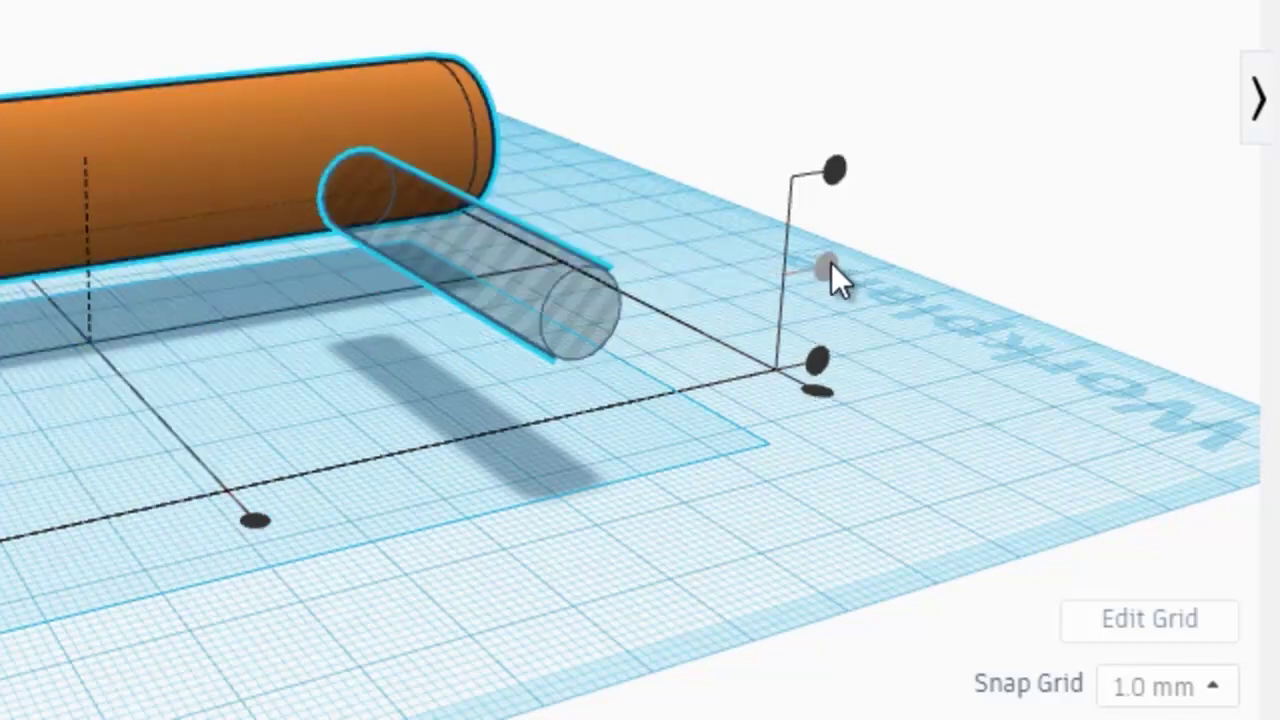
left_click(949, 306)
Move the hole cylinder through the rod near its end and group both to cut a cross hole.
left_click_drag(560, 308, 403, 186)
left_click(39, 182, "shift")
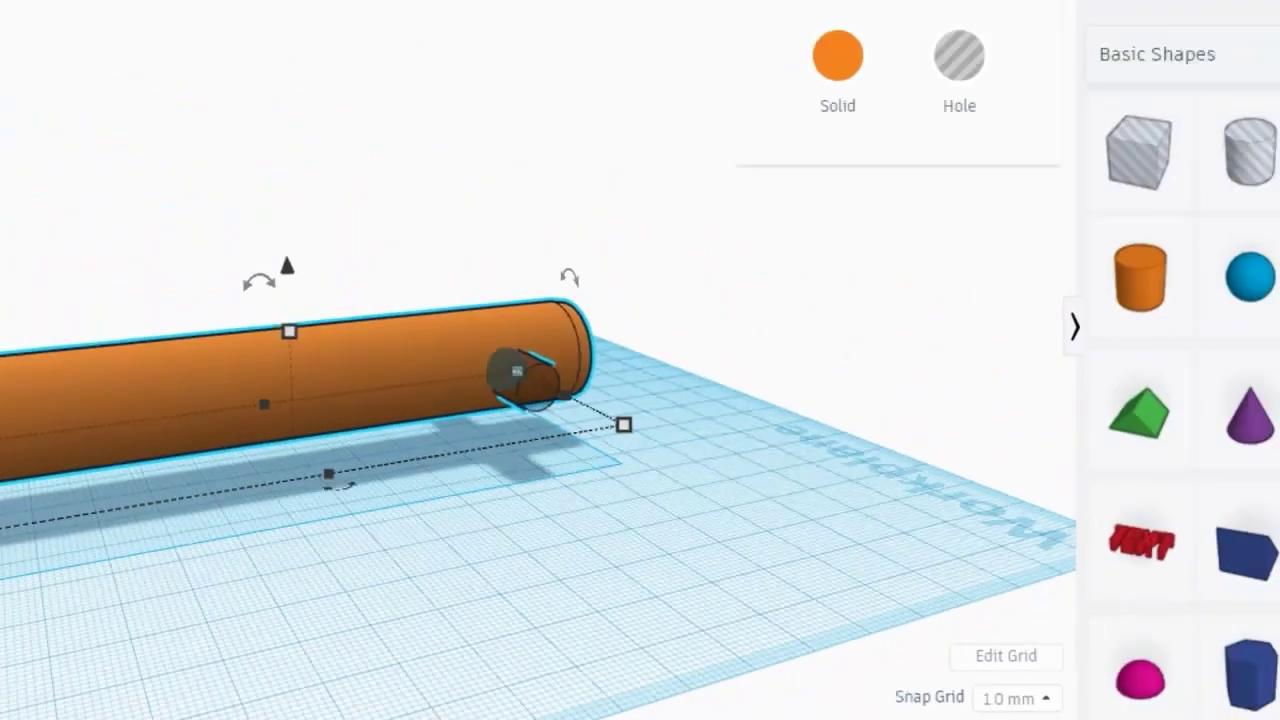
left_click(832, 70)
left_click(752, 461)
right_click_drag(625, 508, 557, 489)
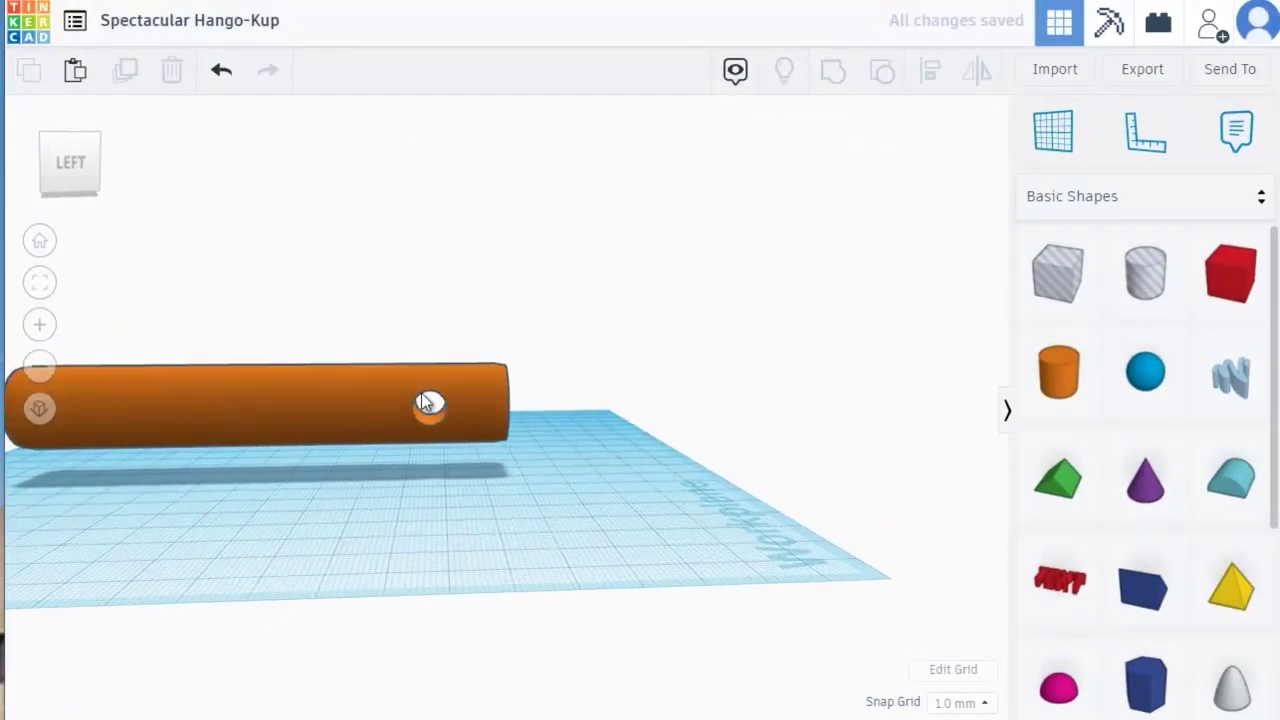
scroll(425, 402, "up", 5)
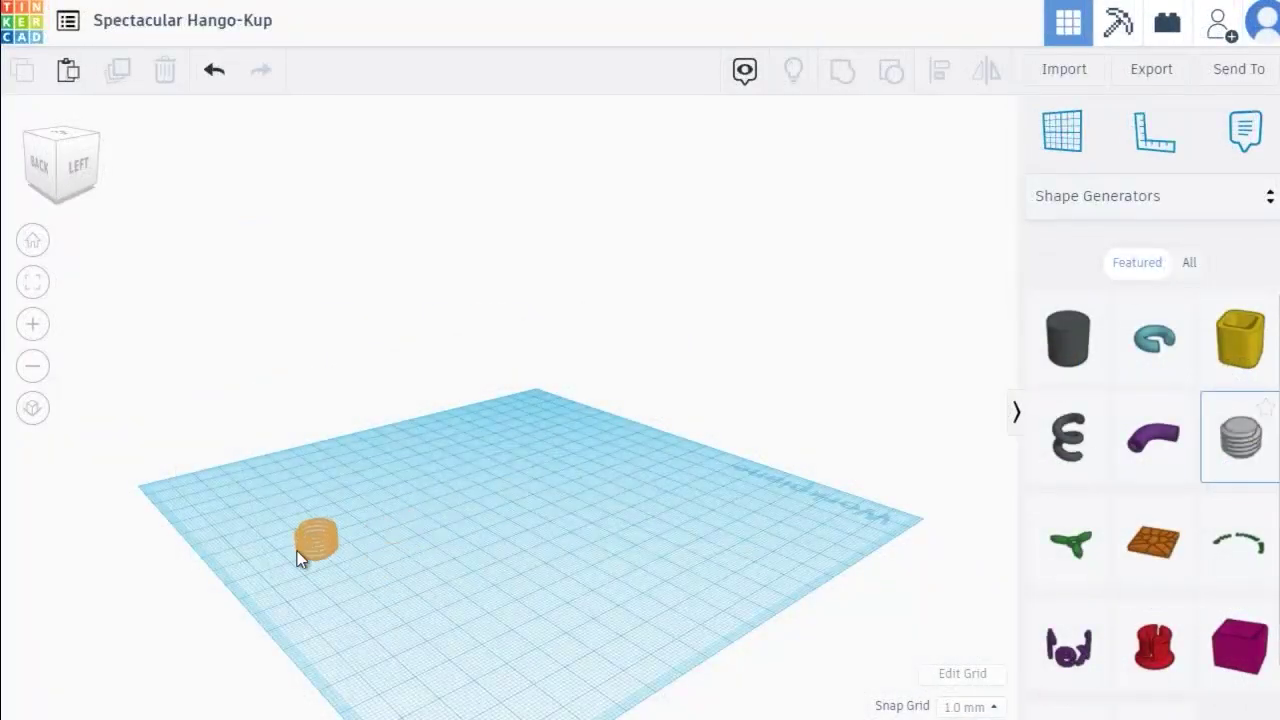
Place an ISO metric thread from the Shape Generators near the workplane's corner.
left_click_drag(300, 560, 290, 562)
right_click_drag(287, 580, 500, 620)
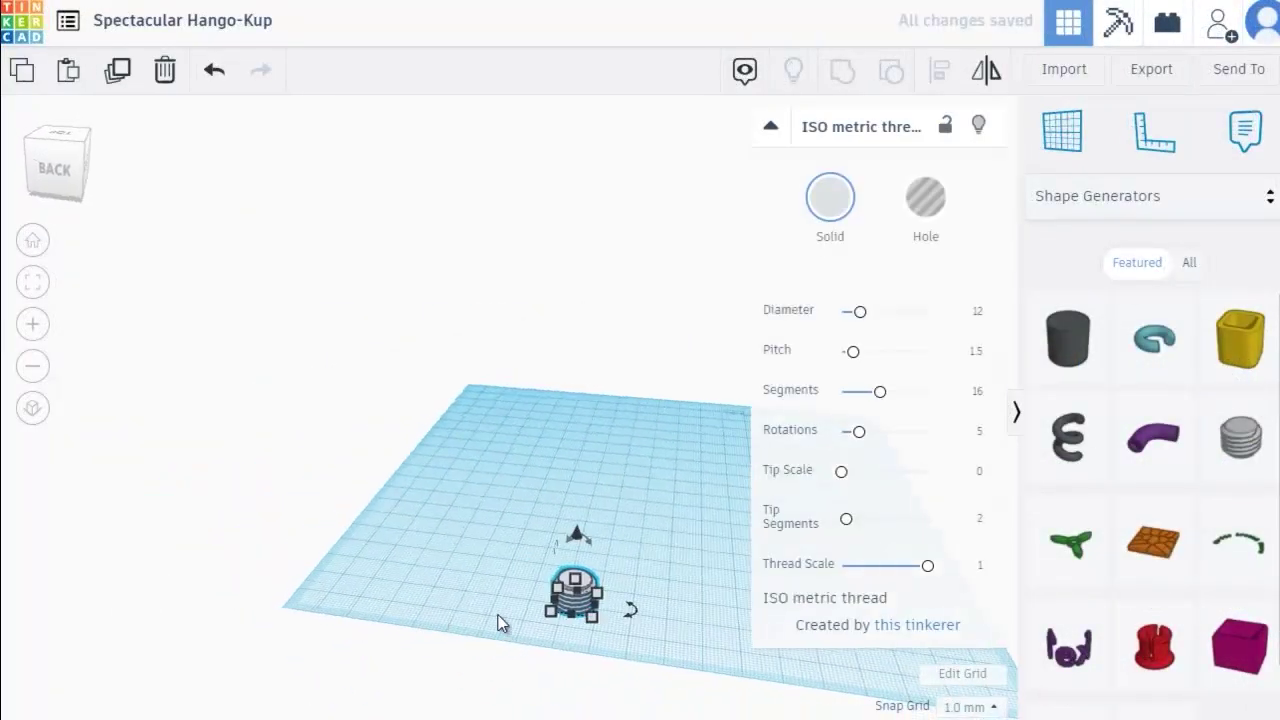
scroll(587, 610, "up", 4)
scroll(620, 680, "down", 3)
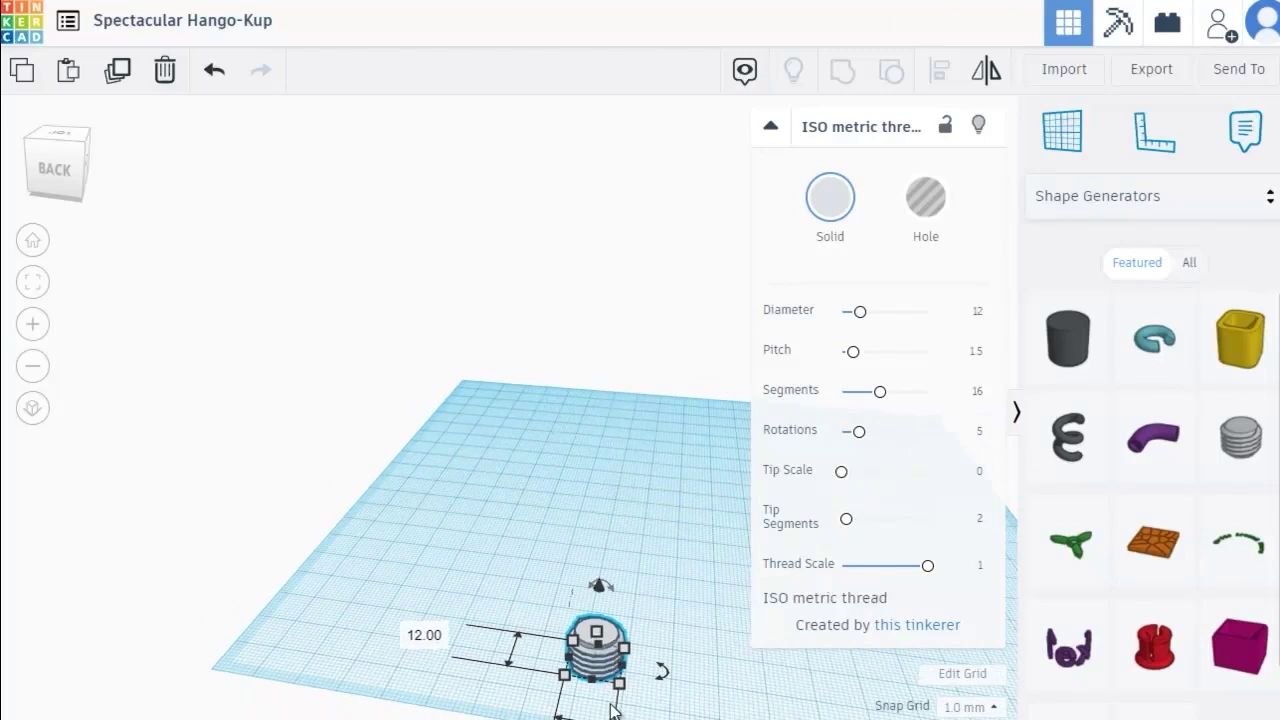
left_click_drag(633, 638, 633, 621)
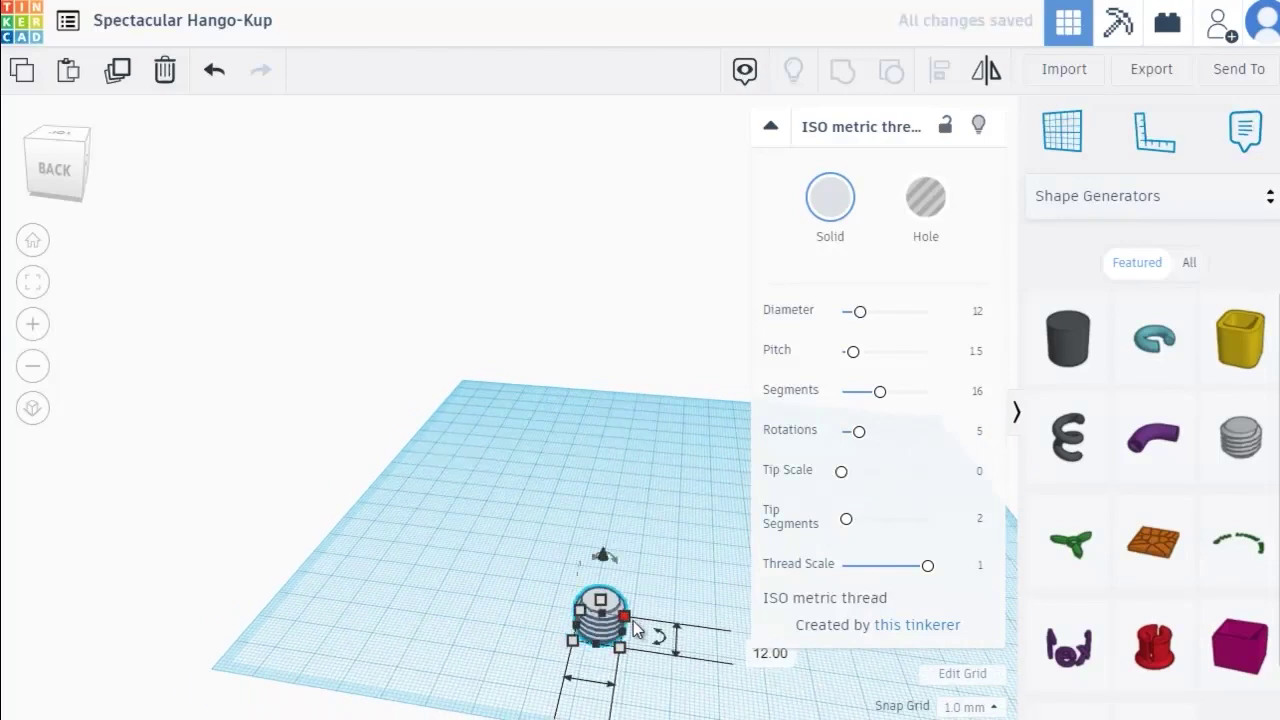
key("ctrl+z")
left_click(565, 700)
Set the ISO metric thread's diameter to 15.36, pitch to 3.12 and rotations to 11.
right_click_drag(510, 697, 557, 686)
scroll(744, 656, "up", 3)
left_click_drag(744, 656, 649, 590)
mouse_move(649, 590)
right_mouse_down()
mouse_move(632, 562)
mouse_move(645, 603)
mouse_move(666, 606)
mouse_move(603, 598)
right_mouse_up()
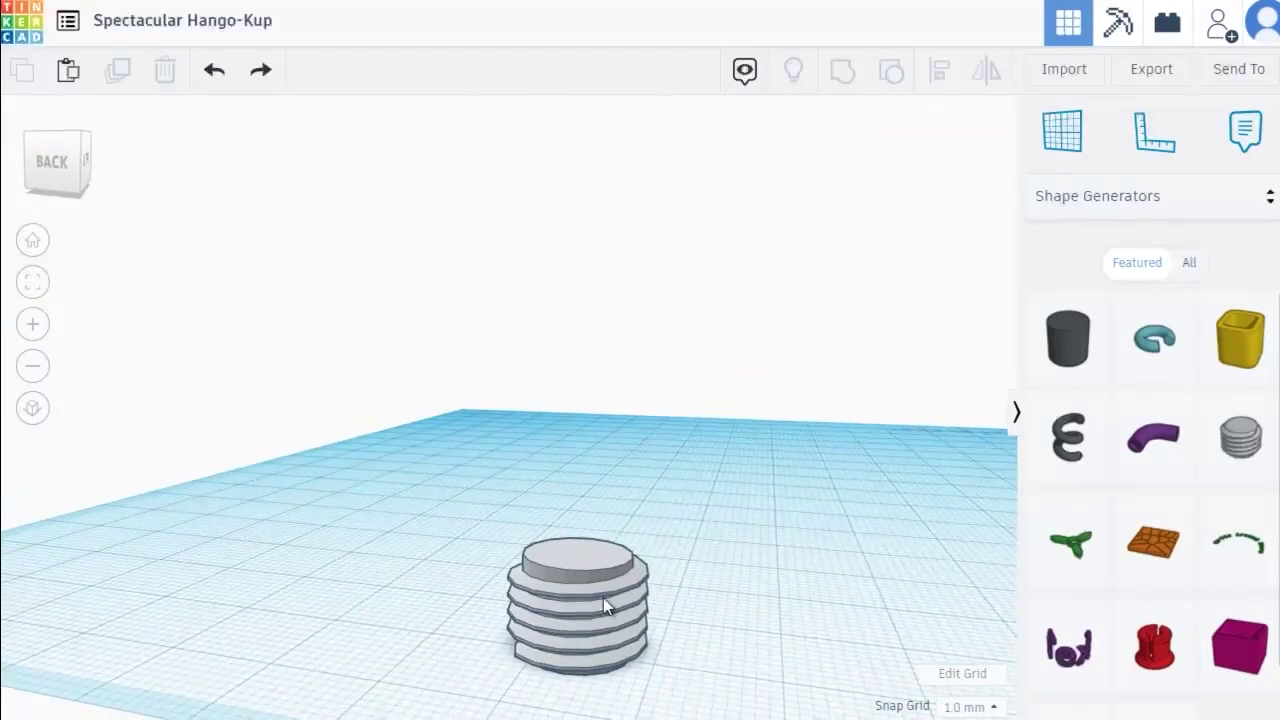
left_click(603, 598)
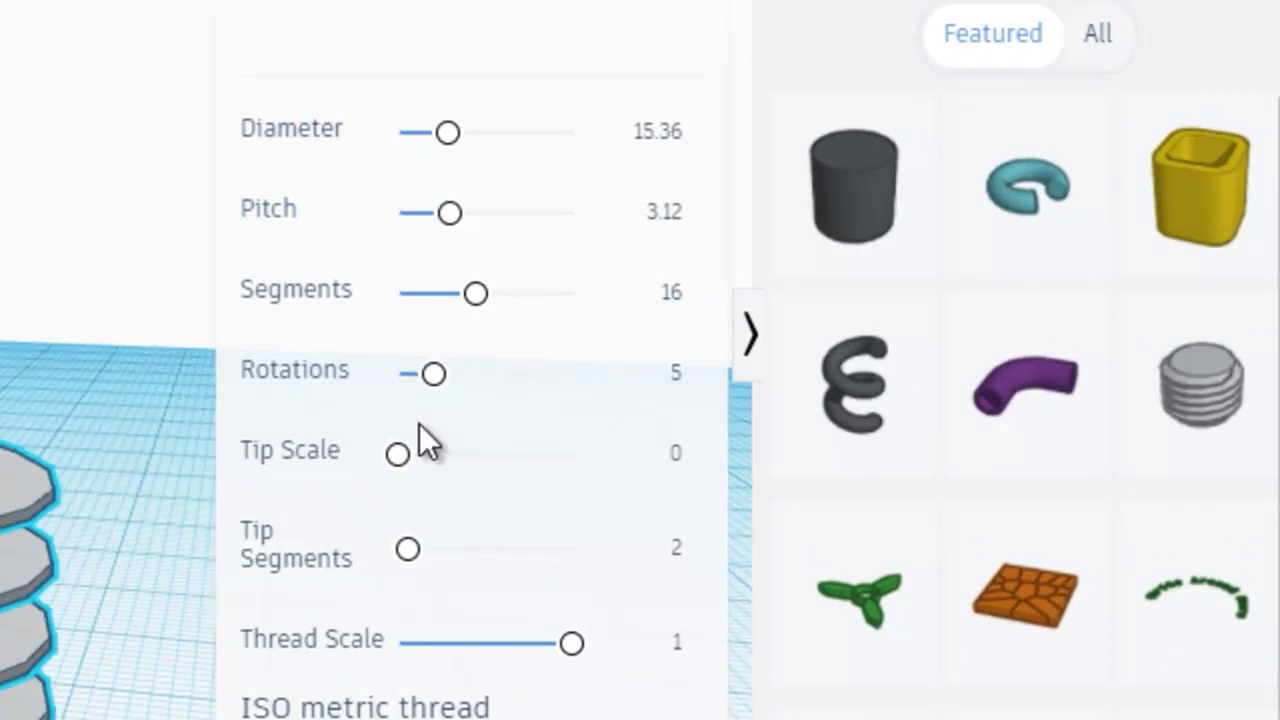
left_click_drag(433, 374, 462, 374)
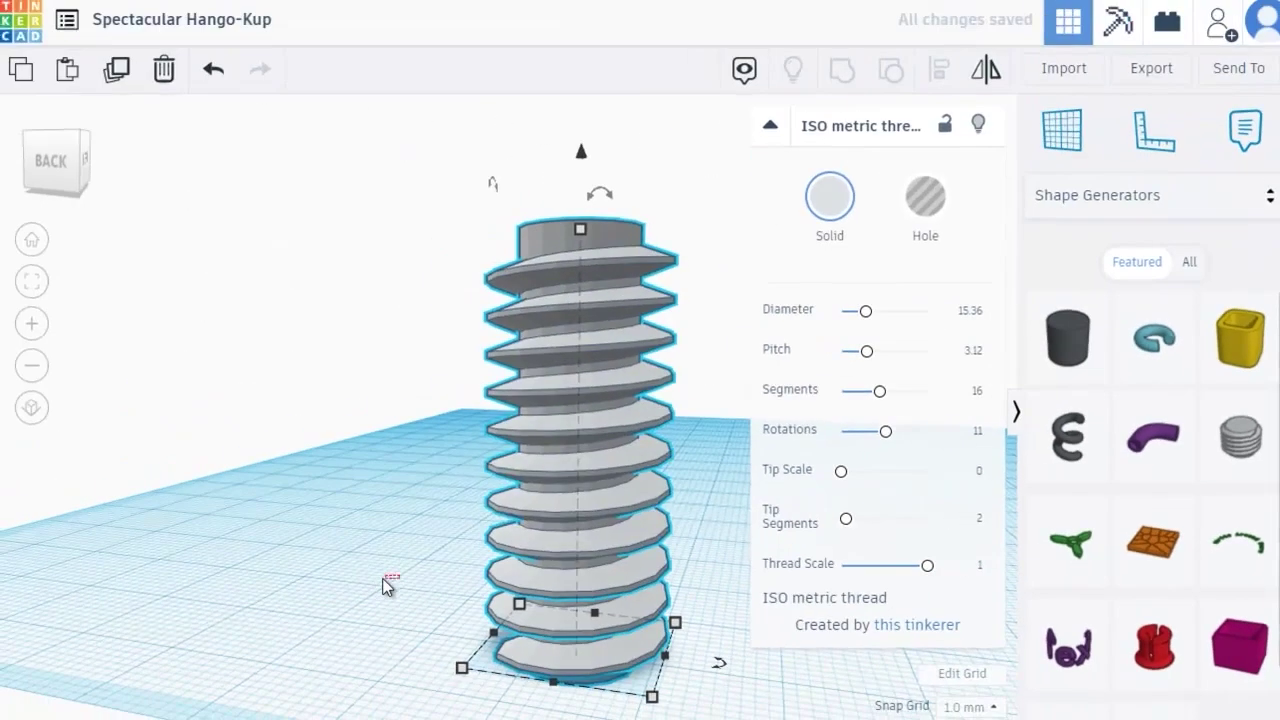
left_click(374, 574)
Add a second ISO metric thread: diameter 18.74, pitch 5.73, 32 segments, 10 rotations, tip scale 0.21, 8 tip segments, thread scale 0.67.
right_click_drag(374, 574, 322, 564)
left_click_drag(806, 477, 490, 652)
left_click_drag(859, 311, 871, 320)
left_click_drag(848, 525, 885, 526)
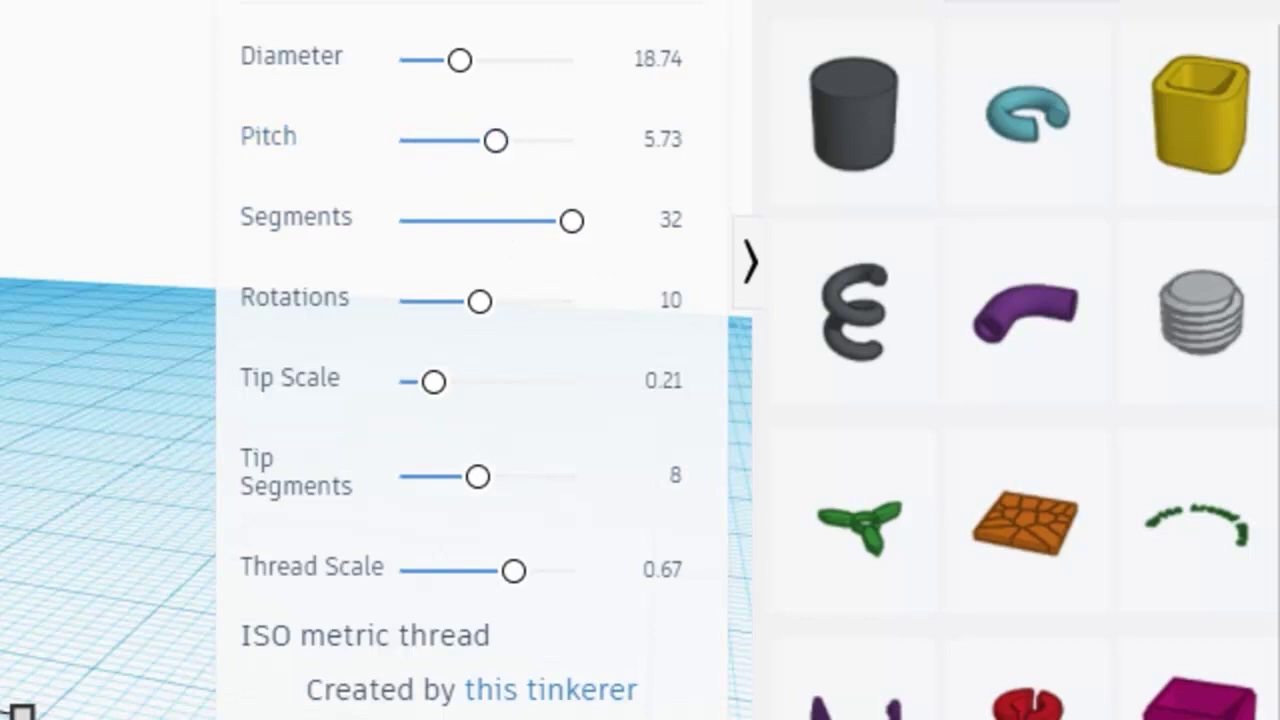
Place a Spring beside the threads and set R1 to 1, R2 to 12.95, offset to 0.08 and rotations to 2.
scroll(108, 500, "down", 3)
left_click_drag(838, 345, 216, 598)
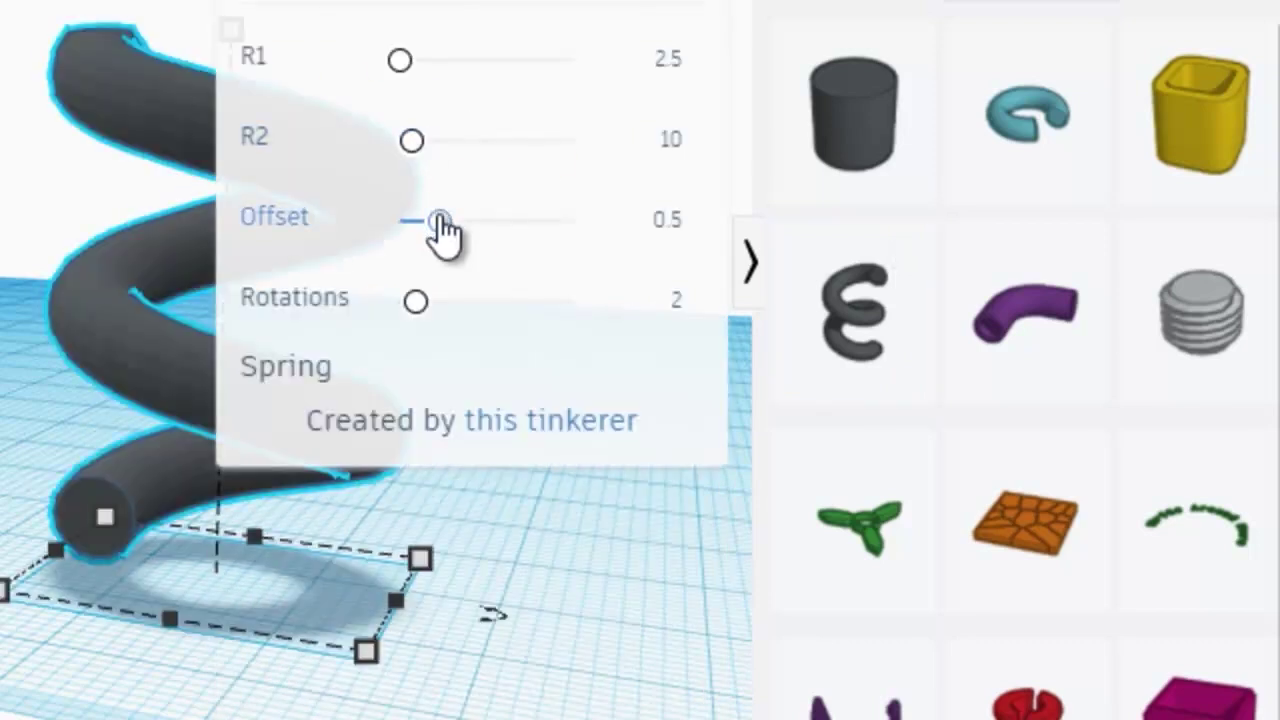
left_click_drag(440, 222, 432, 222)
left_click_drag(415, 301, 431, 301)
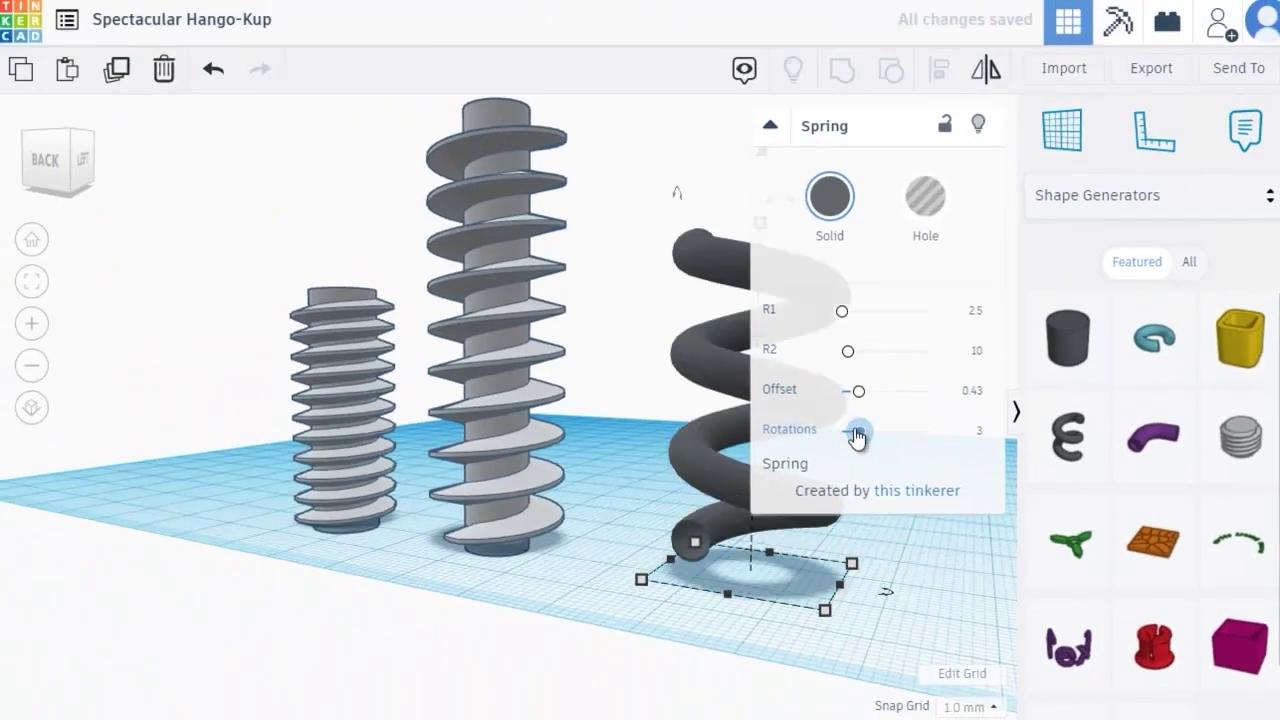
left_click_drag(842, 311, 840, 311)
left_click_drag(847, 357, 846, 398)
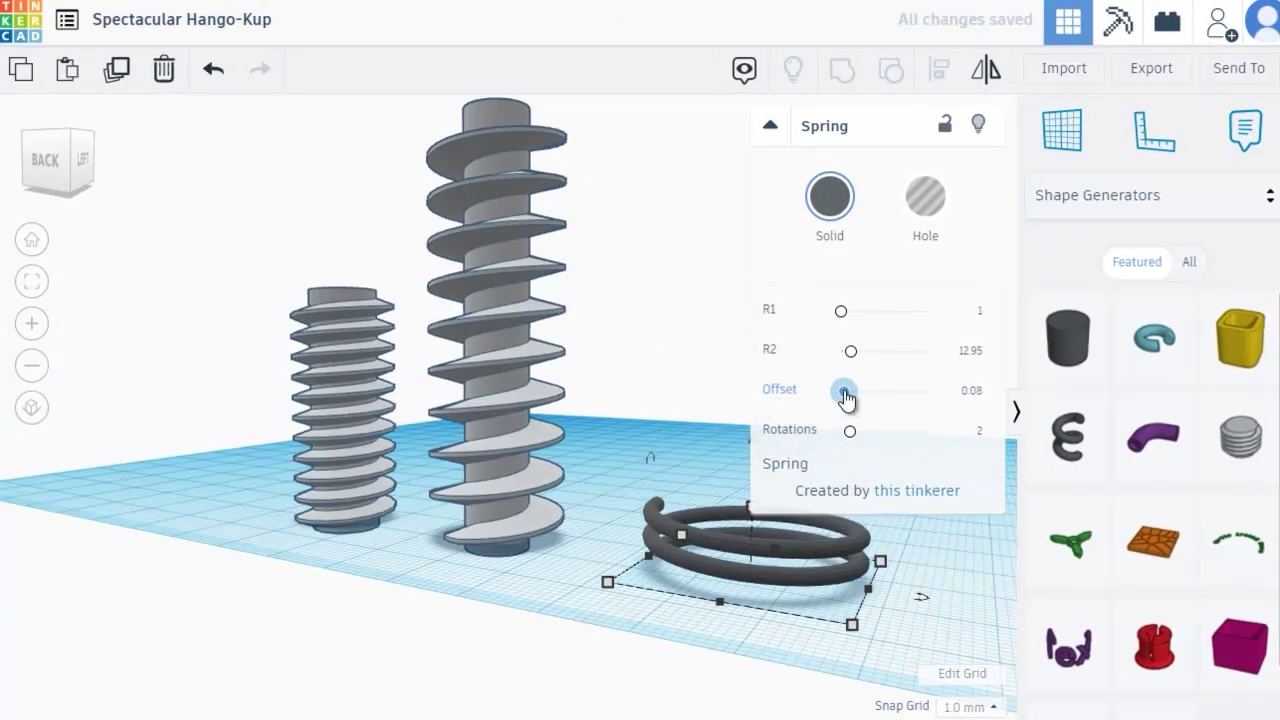